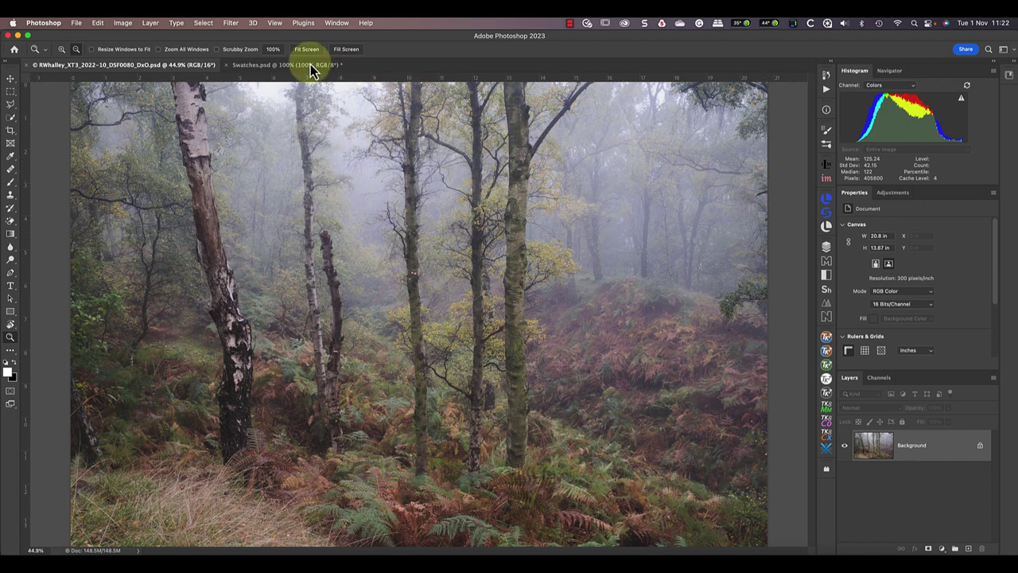
# Step: Create Layer 1 in Overlay mode, filled with Overlay-neutral 50% grey, above the Background
pyautogui.click(150, 24)
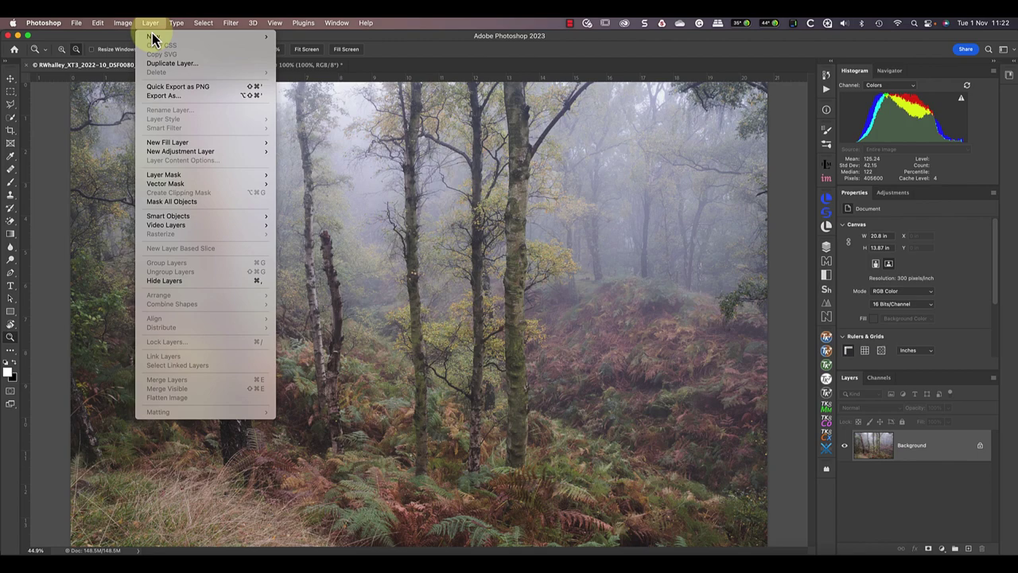
pyautogui.moveTo(152, 37)
pyautogui.click(292, 37)
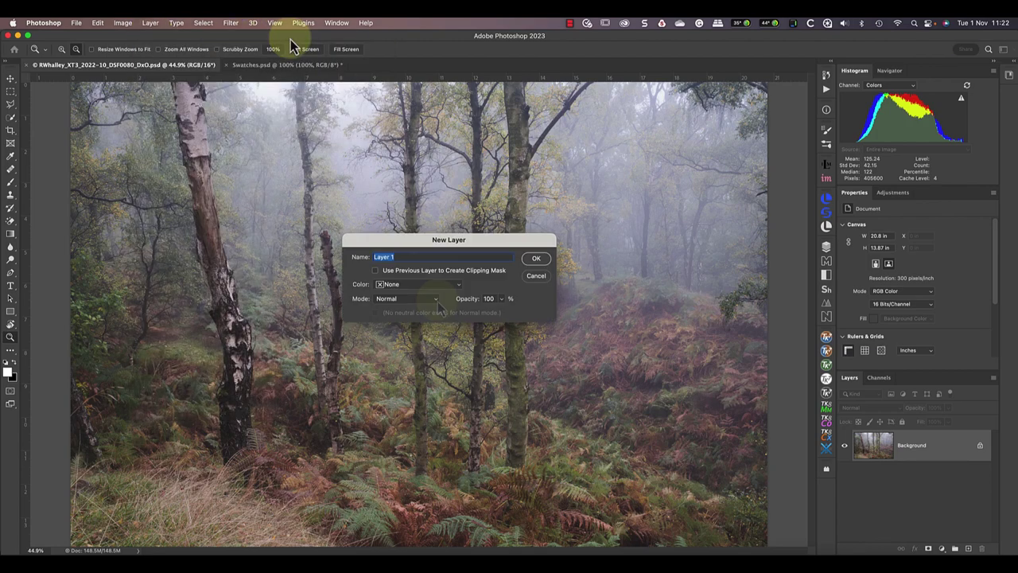
pyautogui.click(433, 299)
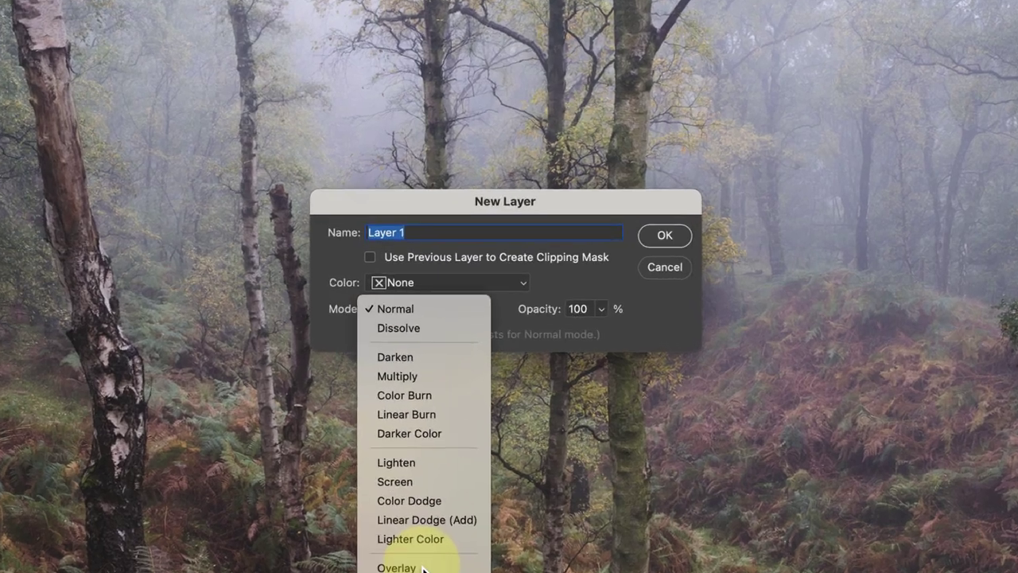
pyautogui.click(398, 439)
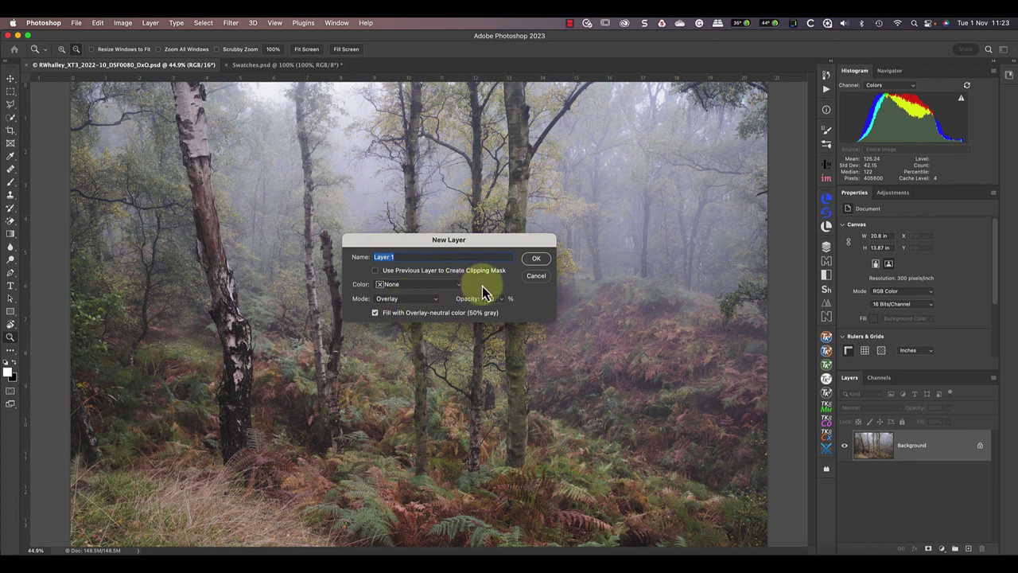
pyautogui.click(533, 259)
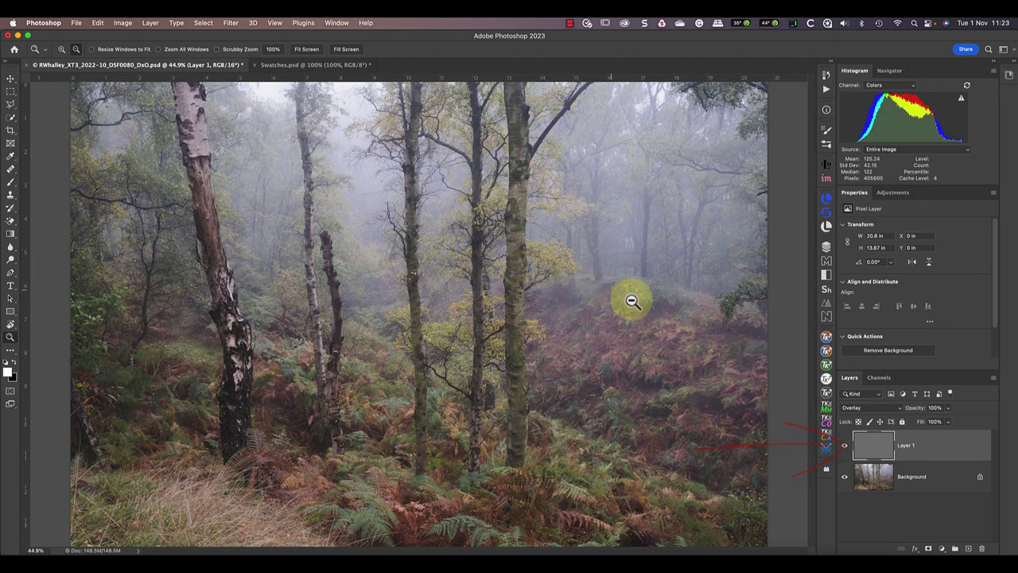
# Step: Keep Layer 1 in Overlay, pick the Brush with white foreground, and toggle Layer 1's visibility to compare
pyautogui.click(891, 407)
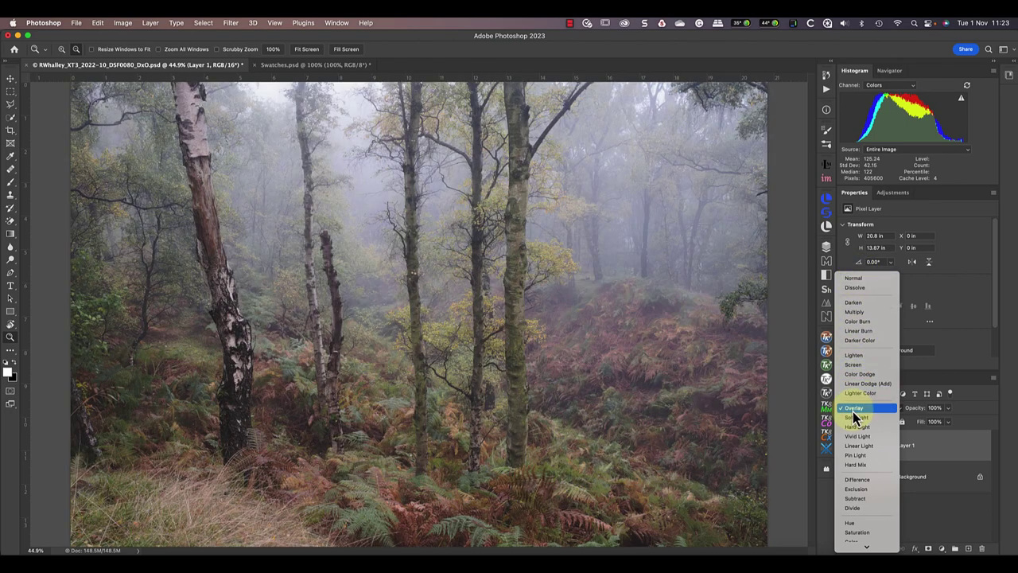
pyautogui.click(853, 408)
pyautogui.press('b')
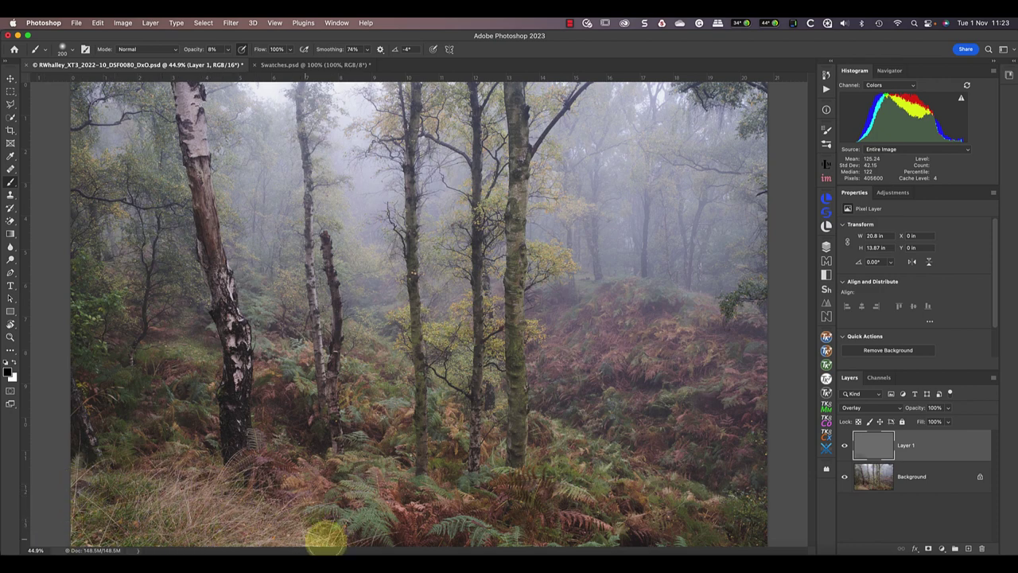
pyautogui.press('x')
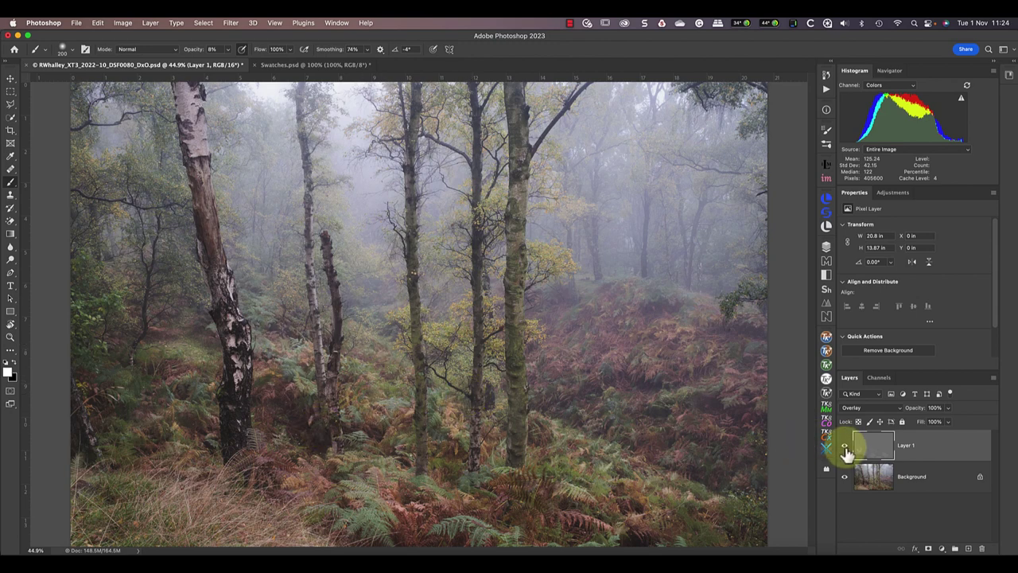
pyautogui.click(845, 446)
pyautogui.click(845, 447)
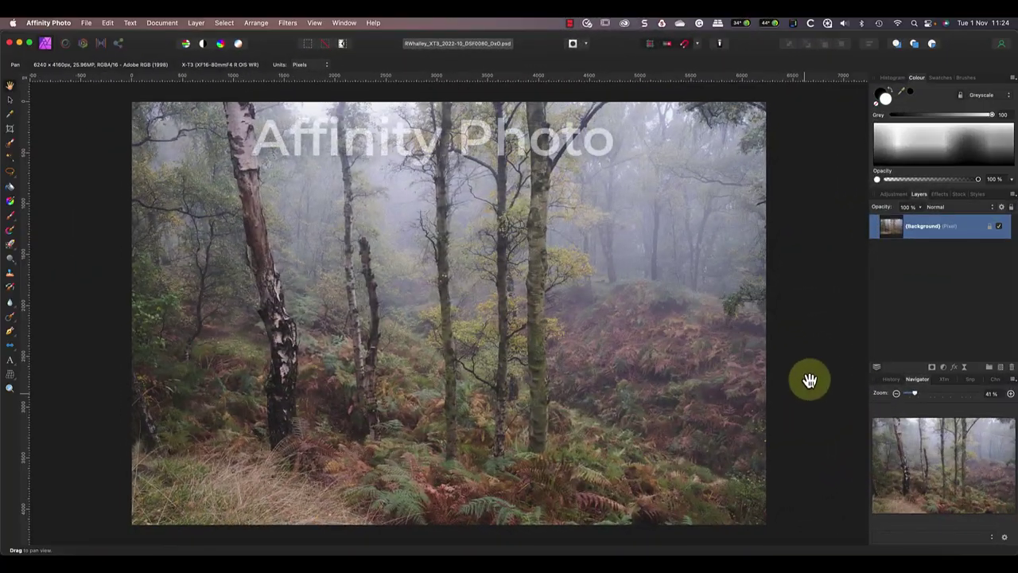
# Step: Add a new pixel layer above the Background and set its blend mode to Overlay
pyautogui.click(201, 24)
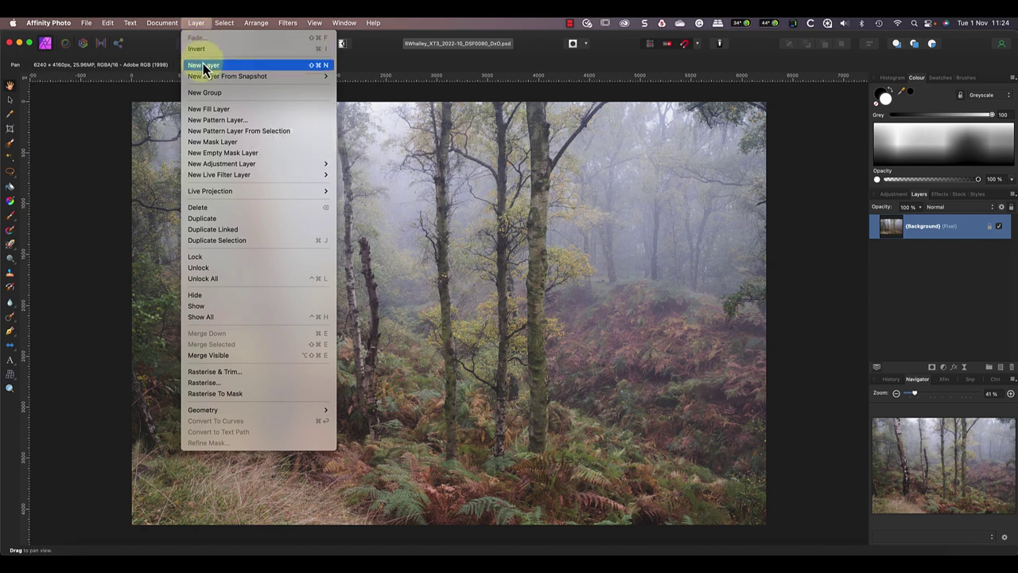
pyautogui.click(203, 65)
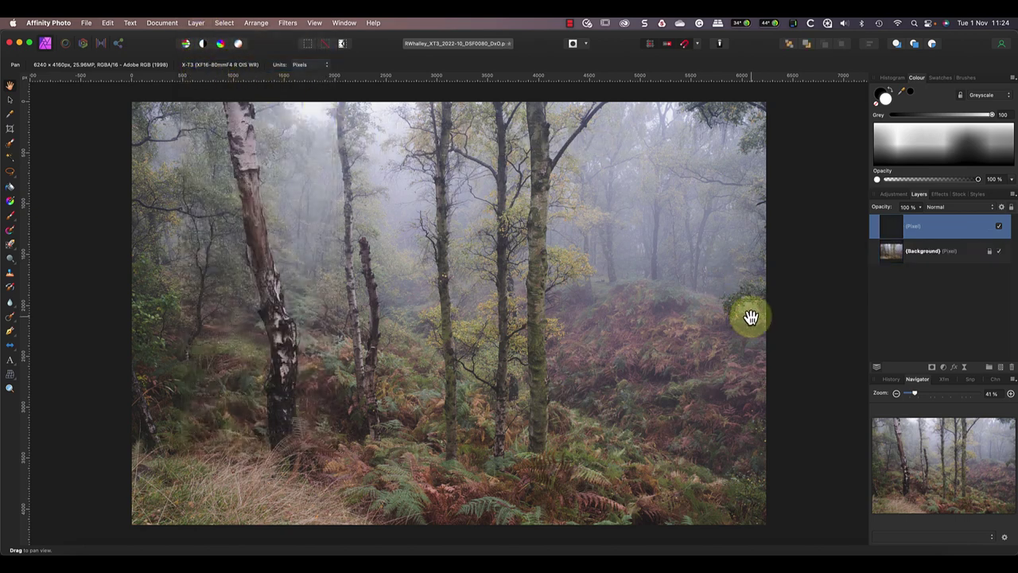
pyautogui.click(937, 209)
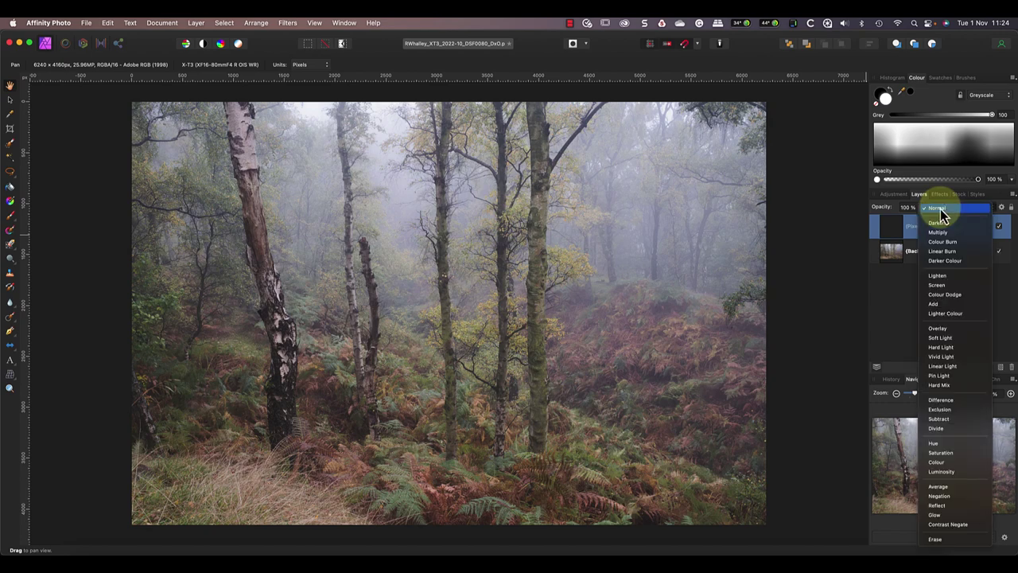
pyautogui.click(942, 329)
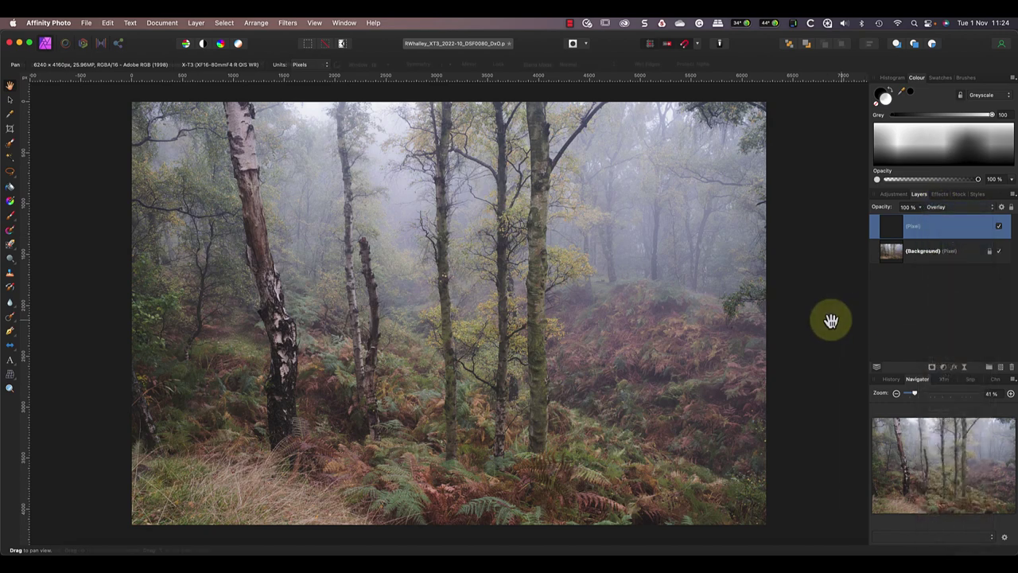
# Step: Paint white with the Brush over the grass left of the lower birch trunk
pyautogui.press('b')
pyautogui.press('x')
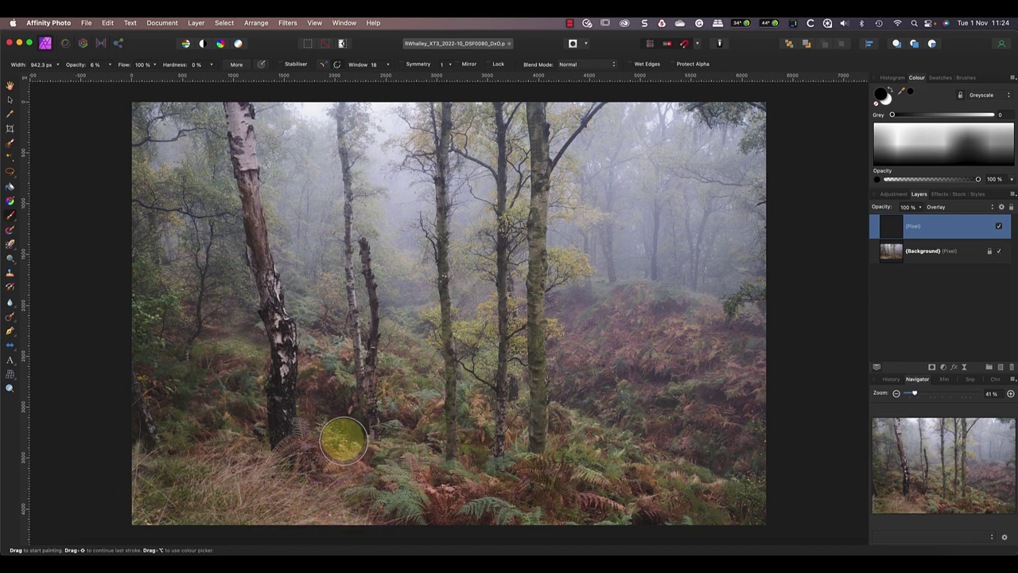
pyautogui.press('x')
pyautogui.moveTo(217, 417)
pyautogui.mouseDown()
pyautogui.moveTo(230, 346)
pyautogui.moveTo(249, 346)
pyautogui.moveTo(228, 355)
pyautogui.moveTo(238, 411)
pyautogui.moveTo(215, 401)
pyautogui.moveTo(334, 439)
pyautogui.moveTo(369, 474)
pyautogui.moveTo(473, 515)
pyautogui.moveTo(507, 517)
pyautogui.moveTo(456, 484)
pyautogui.moveTo(578, 477)
pyautogui.moveTo(631, 460)
pyautogui.moveTo(707, 505)
pyautogui.moveTo(490, 432)
pyautogui.moveTo(478, 405)
pyautogui.moveTo(479, 465)
pyautogui.moveTo(409, 376)
pyautogui.moveTo(438, 494)
pyautogui.moveTo(580, 495)
pyautogui.moveTo(709, 524)
pyautogui.moveTo(638, 472)
pyautogui.moveTo(679, 471)
pyautogui.moveTo(627, 455)
pyautogui.moveTo(634, 390)
pyautogui.moveTo(700, 410)
pyautogui.mouseUp()
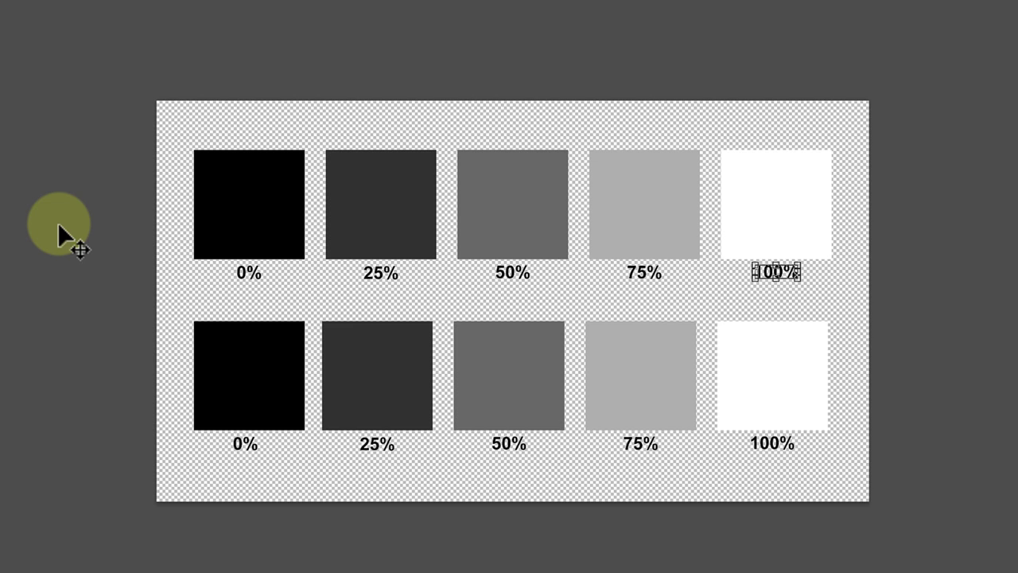
# Step: Select the five bottom-row swatch layers, switch them to Overlay, then deselect
pyautogui.moveTo(178, 303); pyautogui.dragTo(842, 447)
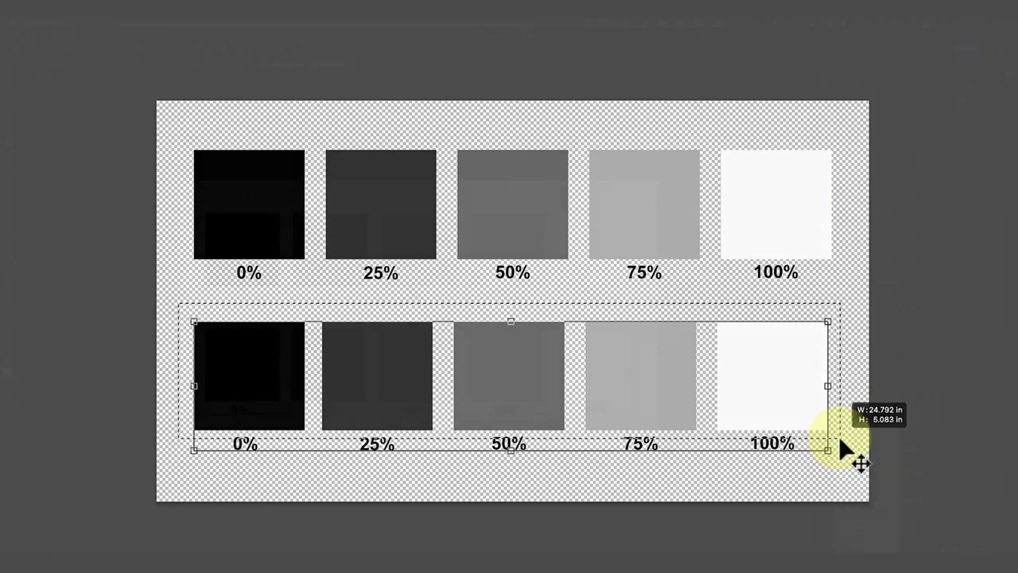
pyautogui.moveTo(842, 448); pyautogui.dragTo(842, 447)
pyautogui.click(867, 408)
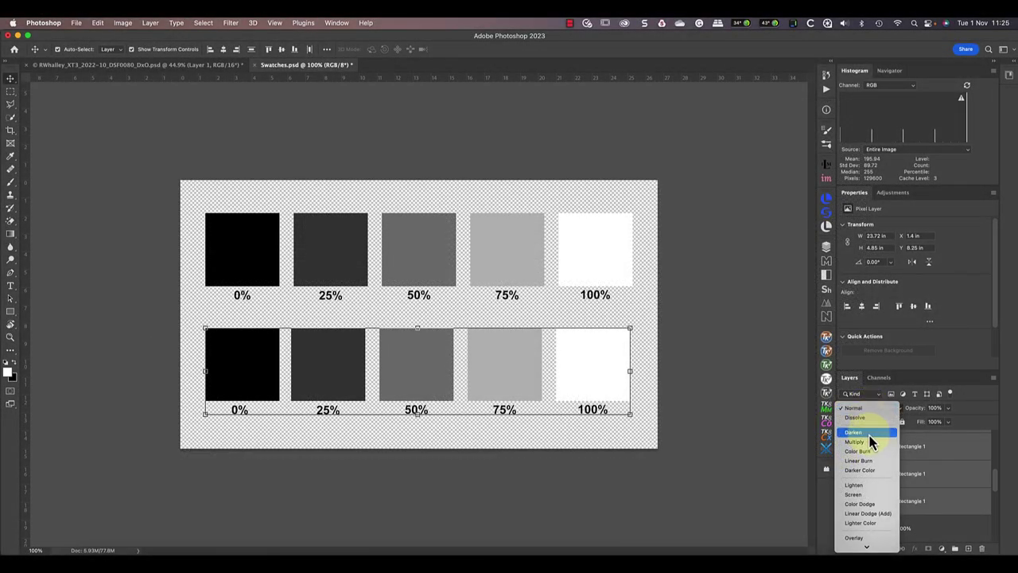
pyautogui.click(856, 539)
pyautogui.click(636, 437)
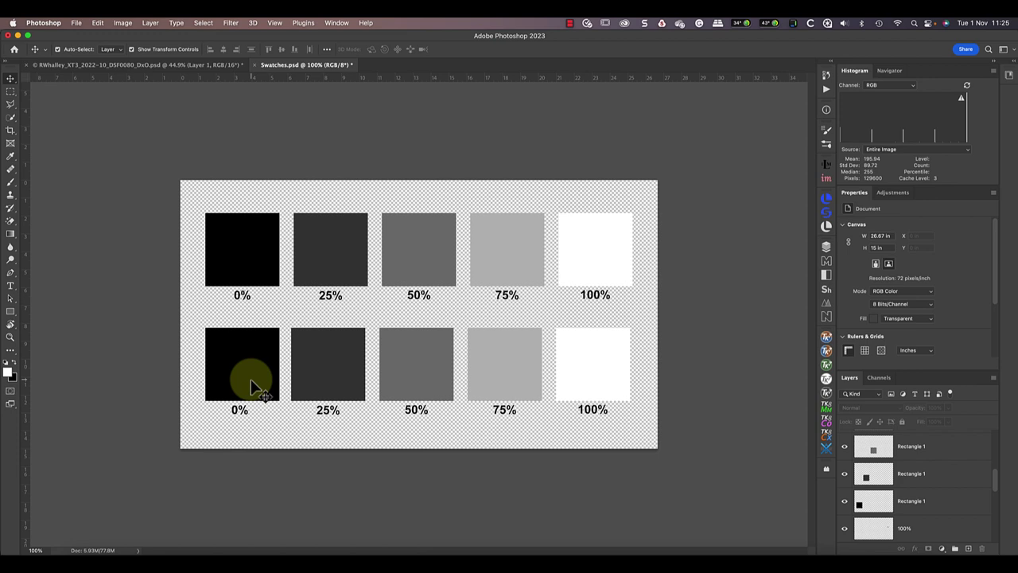
# Step: Drag the lower 0%, 100%, 50% and 25% Overlay swatches over the top row to compare
pyautogui.moveTo(251, 387); pyautogui.dragTo(251, 271)
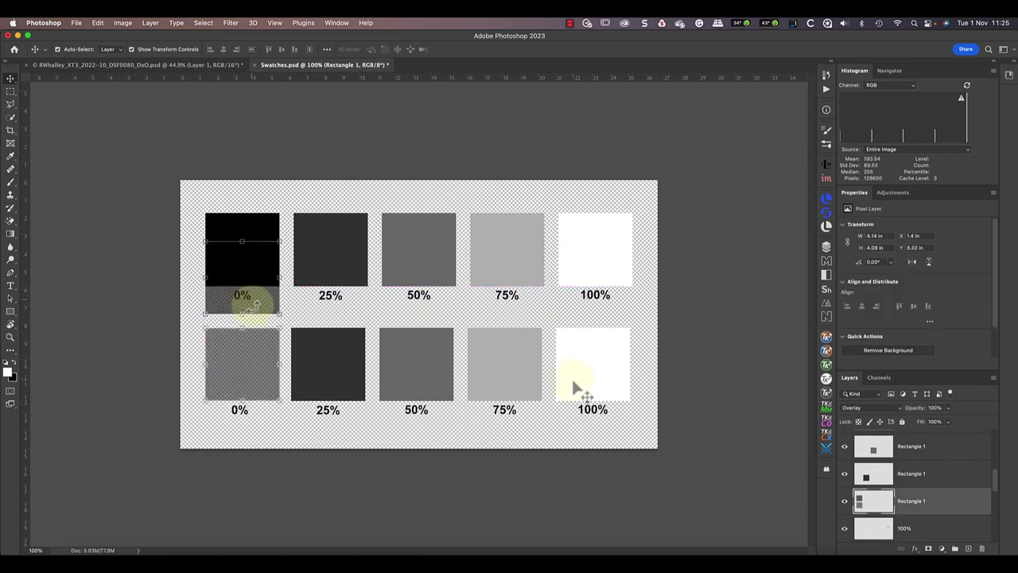
pyautogui.moveTo(572, 389)
pyautogui.mouseDown()
pyautogui.moveTo(579, 325)
pyautogui.moveTo(579, 387)
pyautogui.mouseUp()
pyautogui.moveTo(416, 385); pyautogui.dragTo(417, 301)
pyautogui.press('super+z')
pyautogui.click(329, 372)
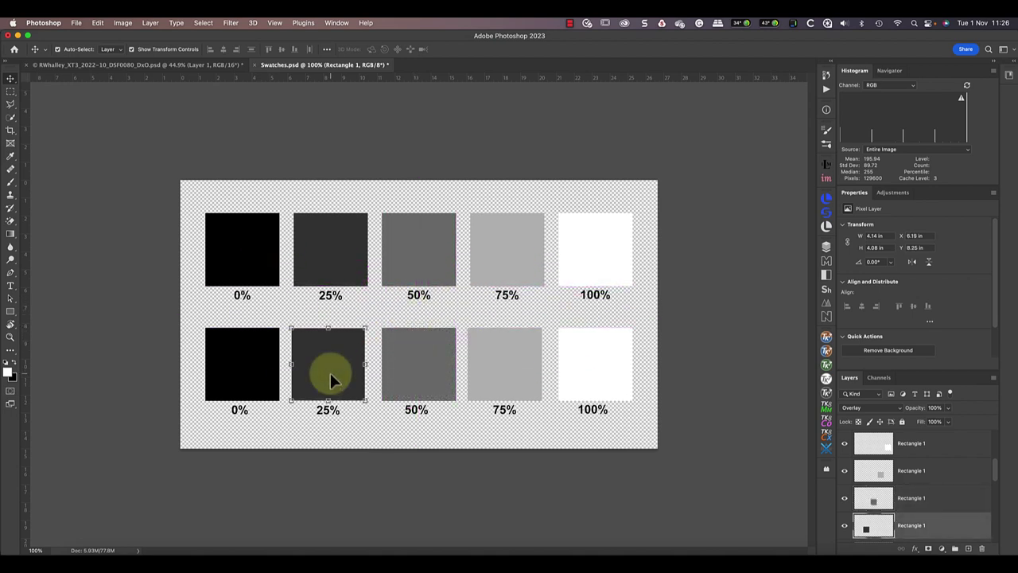
pyautogui.moveTo(327, 379)
pyautogui.mouseDown()
pyautogui.moveTo(329, 293)
pyautogui.moveTo(330, 374)
pyautogui.mouseUp()
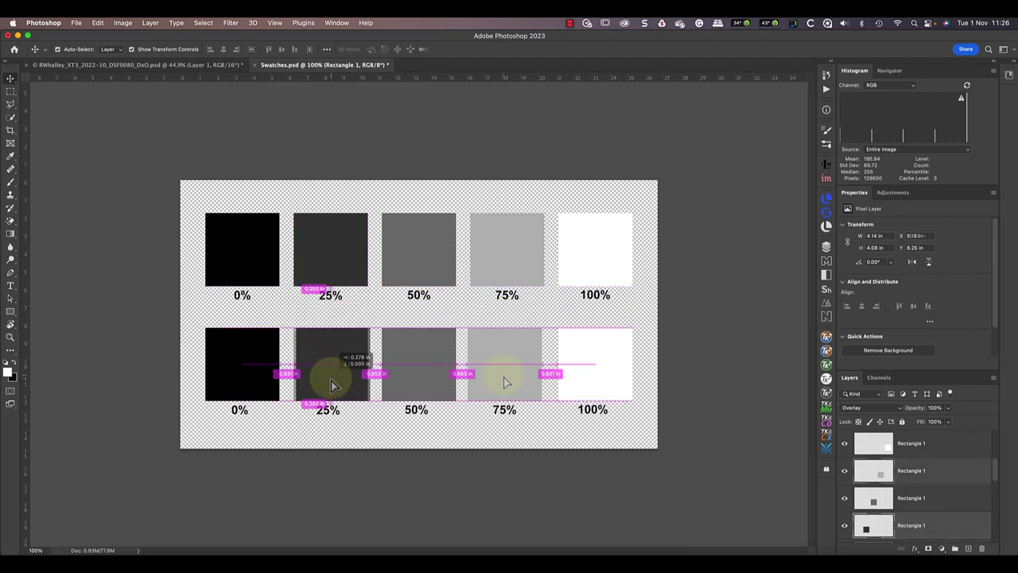
pyautogui.moveTo(503, 380)
pyautogui.mouseDown()
pyautogui.moveTo(505, 295)
pyautogui.moveTo(507, 385)
pyautogui.mouseUp()
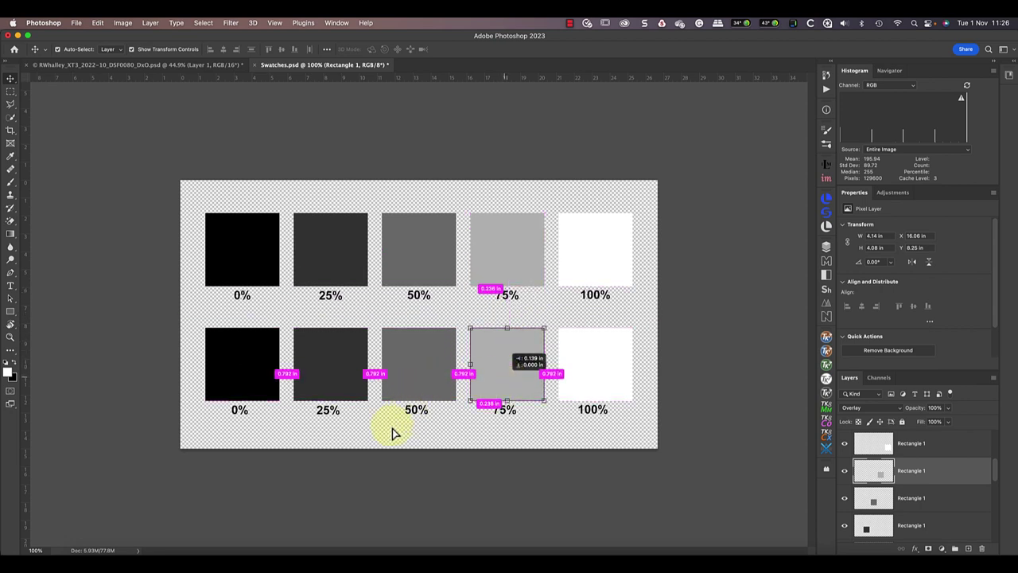
pyautogui.click(393, 434)
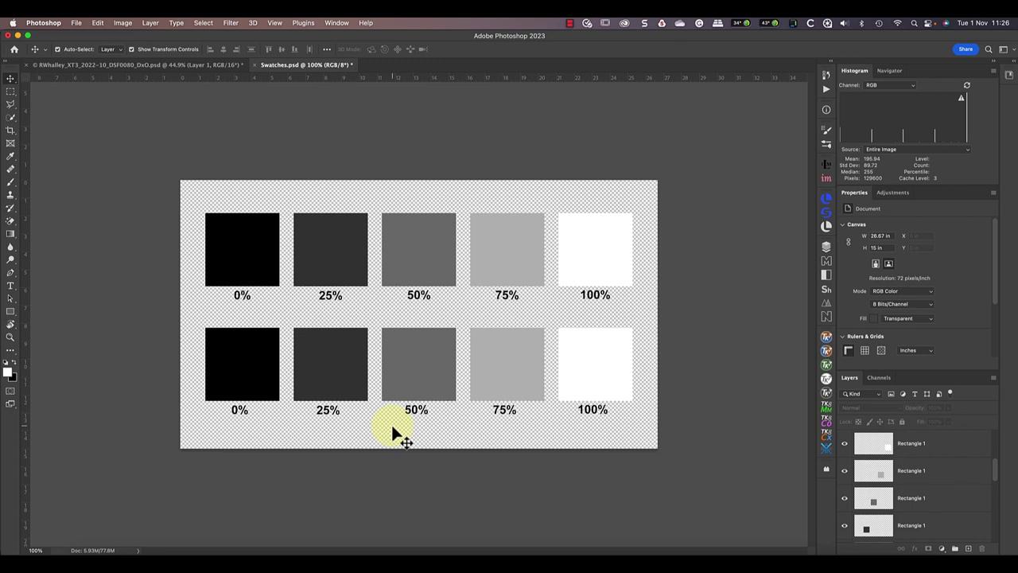
# Step: Compare the lower 50%, 0% and 100% swatches over the upper row, returning them to their slots
pyautogui.click(412, 383)
pyautogui.moveTo(413, 385)
pyautogui.mouseDown()
pyautogui.moveTo(409, 298)
pyautogui.moveTo(379, 311)
pyautogui.moveTo(275, 309)
pyautogui.moveTo(597, 309)
pyautogui.moveTo(455, 307)
pyautogui.moveTo(422, 334)
pyautogui.moveTo(417, 389)
pyautogui.mouseUp()
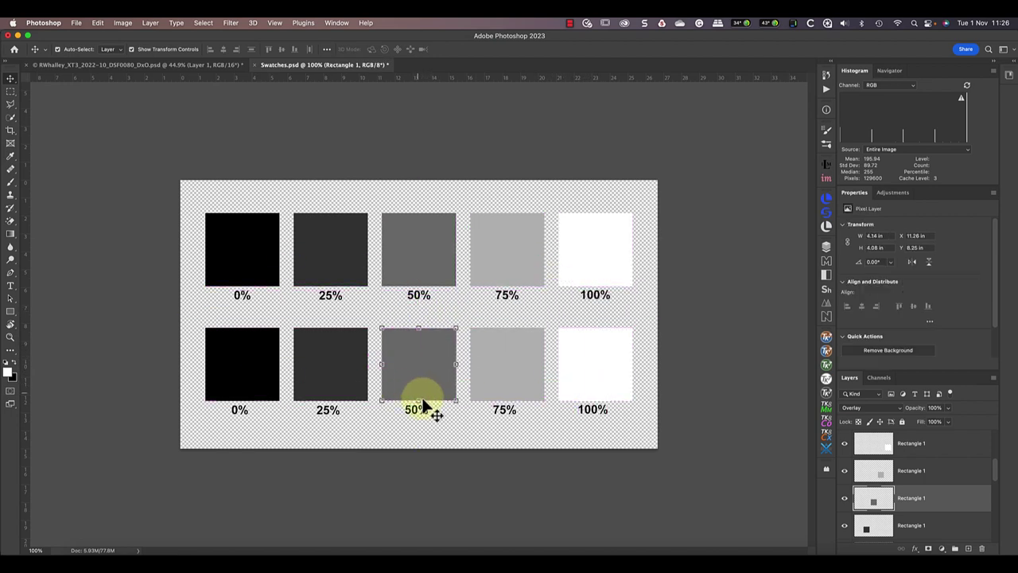
pyautogui.click(436, 436)
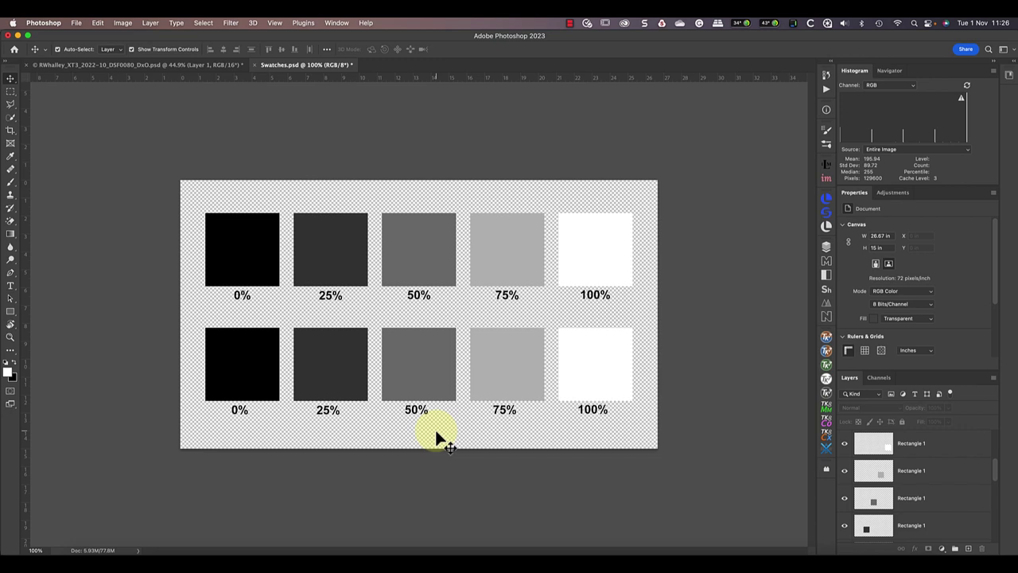
pyautogui.moveTo(245, 374); pyautogui.dragTo(252, 296)
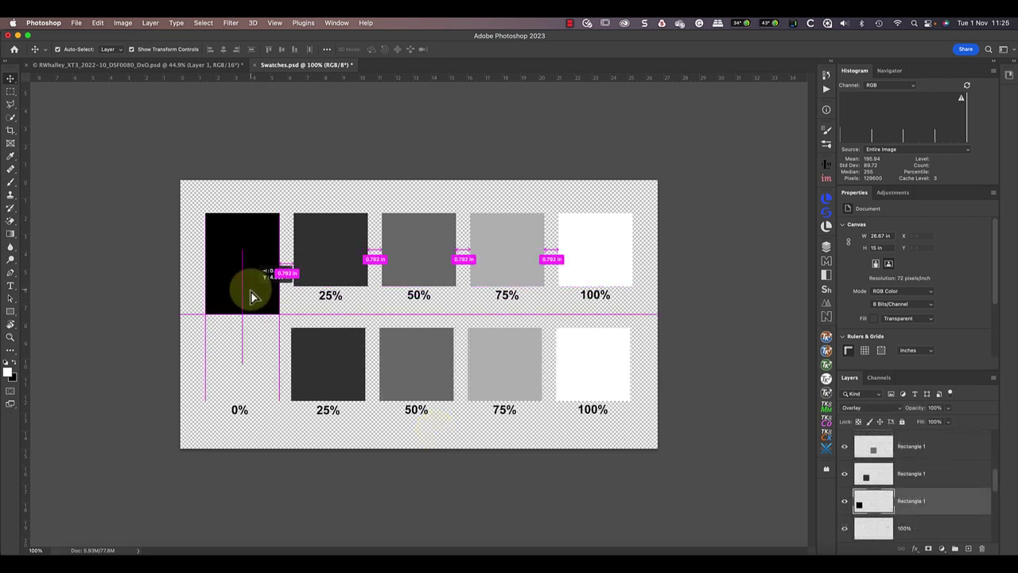
pyautogui.moveTo(252, 296); pyautogui.dragTo(246, 375)
pyautogui.moveTo(584, 398)
pyautogui.mouseDown()
pyautogui.moveTo(580, 324)
pyautogui.moveTo(580, 387)
pyautogui.mouseUp()
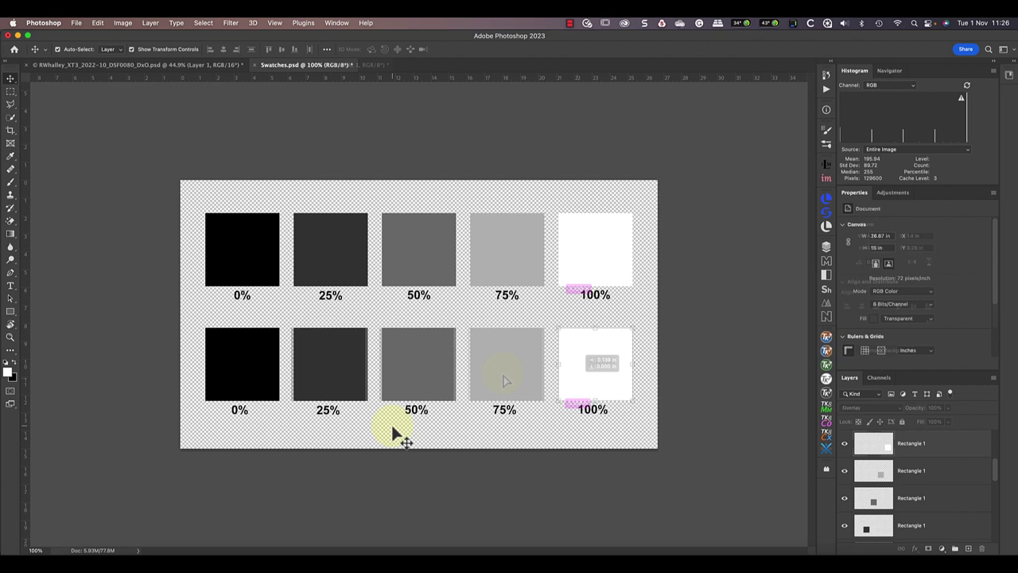
pyautogui.click(413, 396)
pyautogui.moveTo(412, 385)
pyautogui.mouseDown()
pyautogui.moveTo(409, 302)
pyautogui.moveTo(393, 291)
pyautogui.moveTo(345, 309)
pyautogui.moveTo(271, 308)
pyautogui.moveTo(579, 312)
pyautogui.moveTo(596, 300)
pyautogui.moveTo(446, 305)
pyautogui.moveTo(416, 363)
pyautogui.moveTo(415, 391)
pyautogui.mouseUp()
pyautogui.click(436, 438)
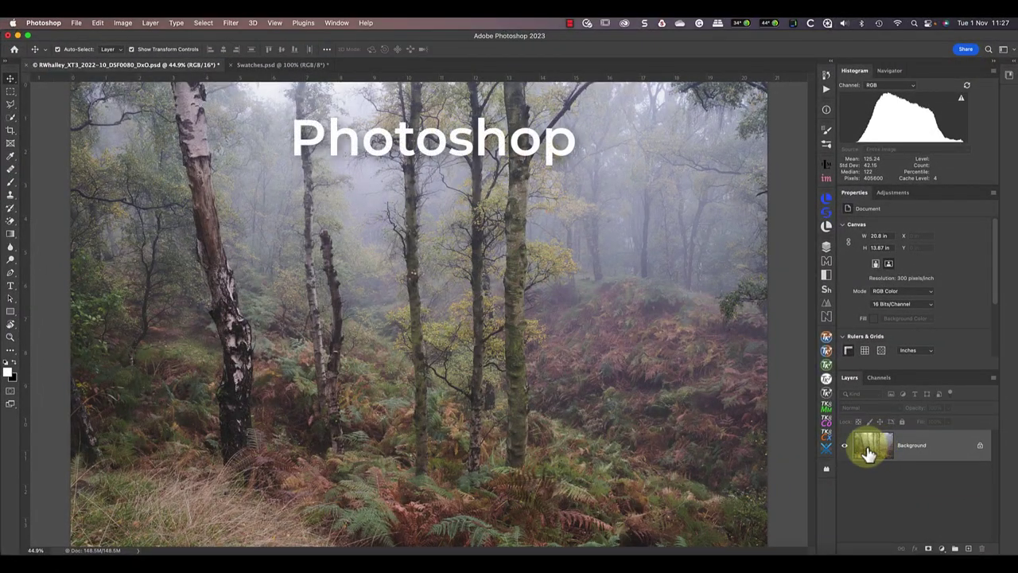
# Step: Duplicate the Background layer and set the Background copy's blend mode to Overlay
pyautogui.rightClick(931, 441)
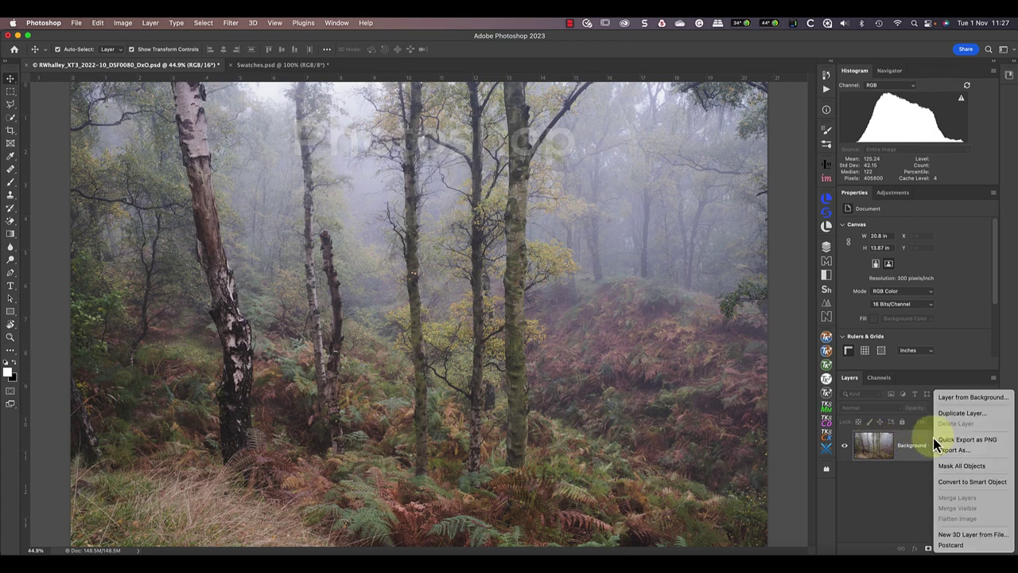
pyautogui.click(961, 414)
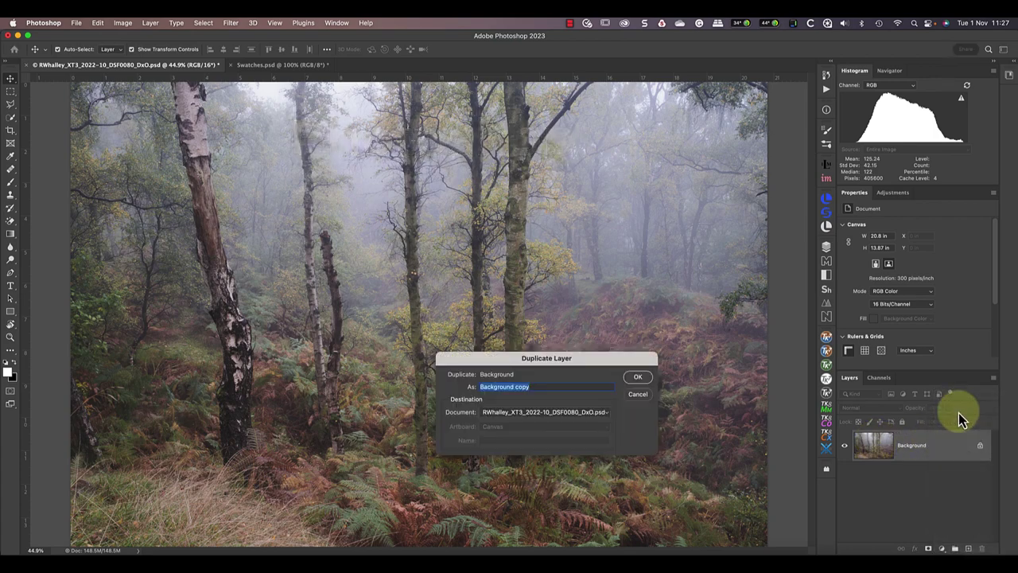
pyautogui.click(632, 380)
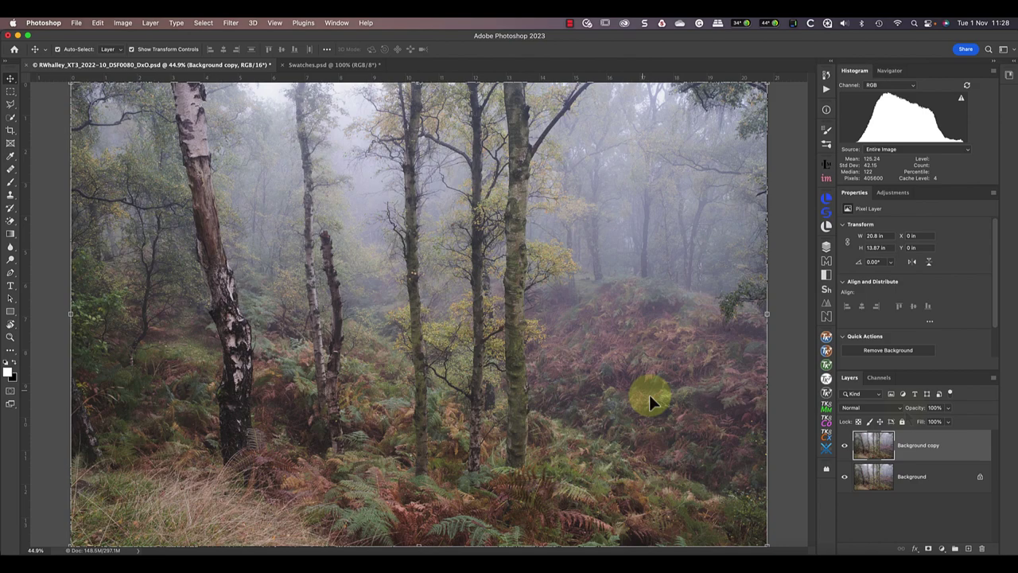
pyautogui.click(903, 409)
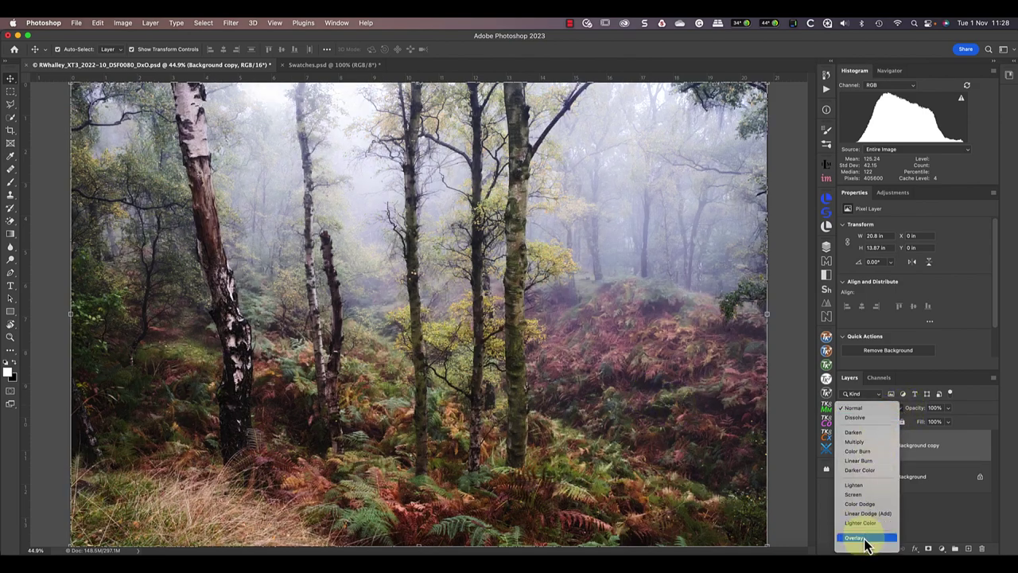
pyautogui.click(864, 538)
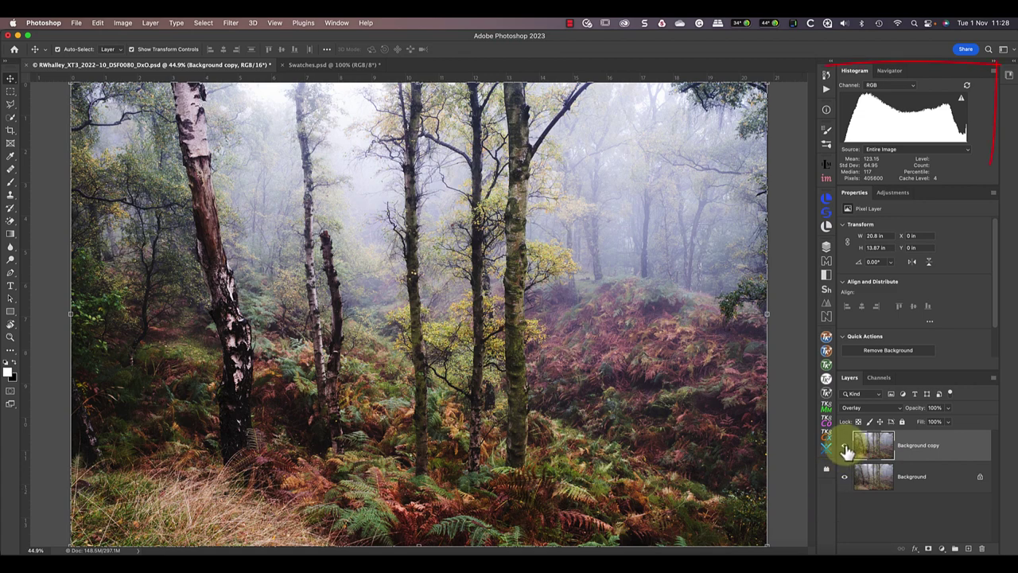
pyautogui.click(846, 448)
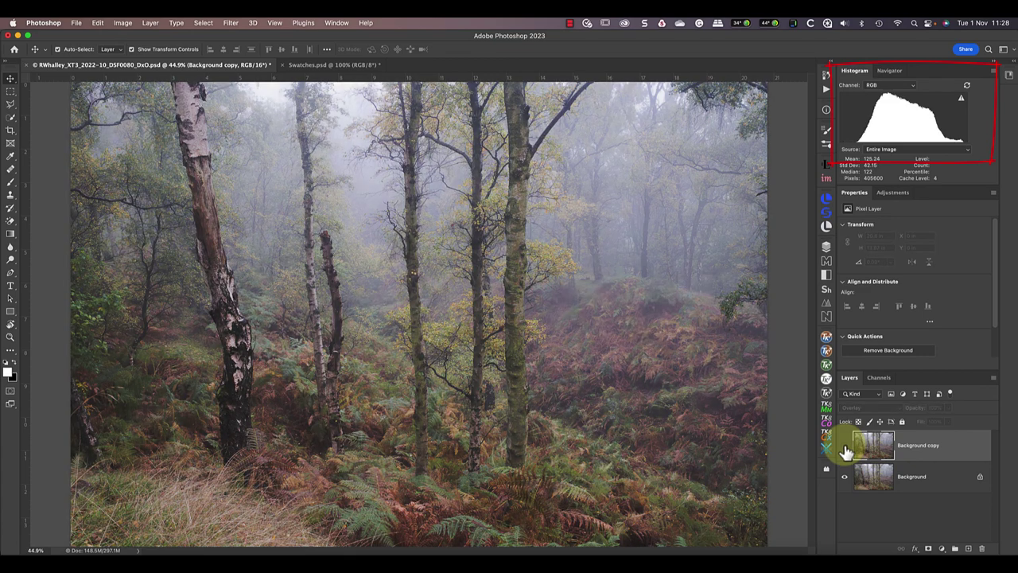
pyautogui.click(846, 448)
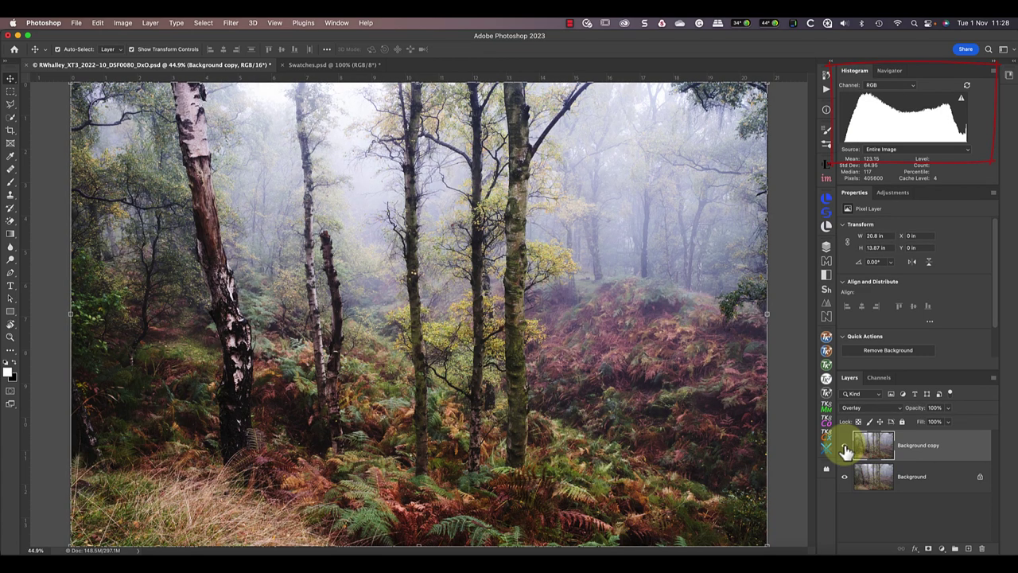
pyautogui.click(845, 447)
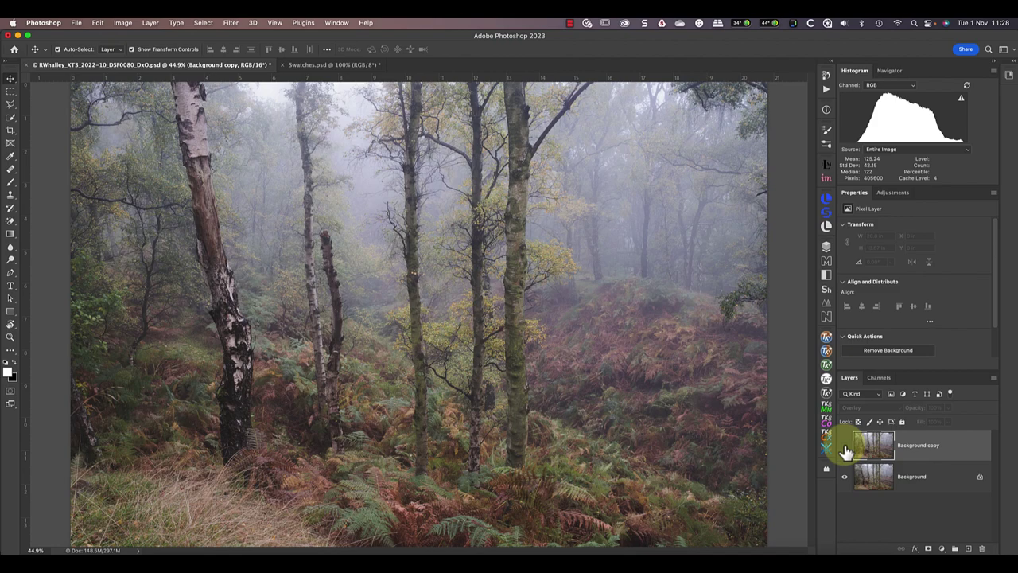
pyautogui.click(845, 448)
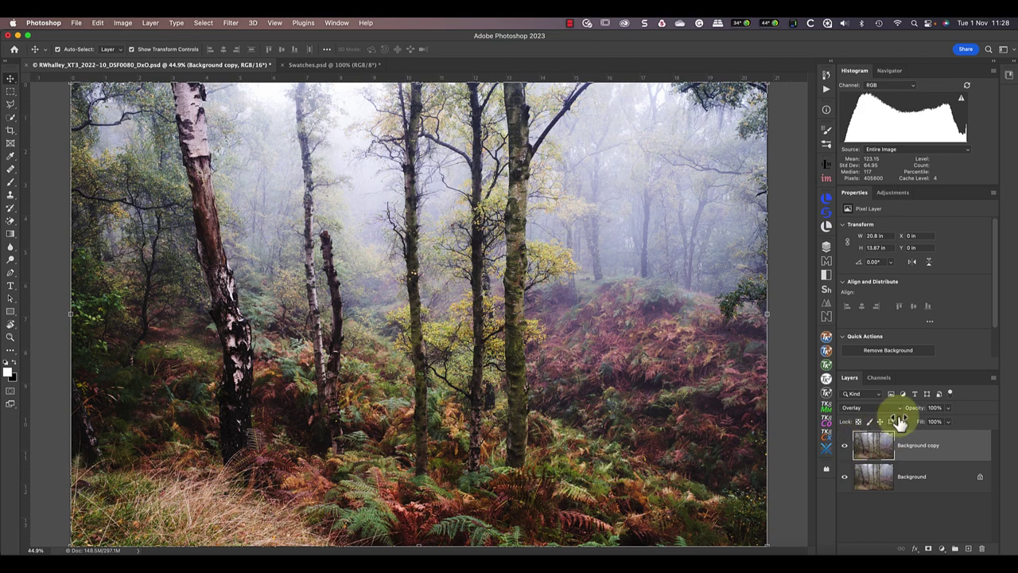
# Step: Set the Overlay copy to 64% opacity and its This Layer Blend If white point to 250
pyautogui.moveTo(951, 414); pyautogui.dragTo(931, 427)
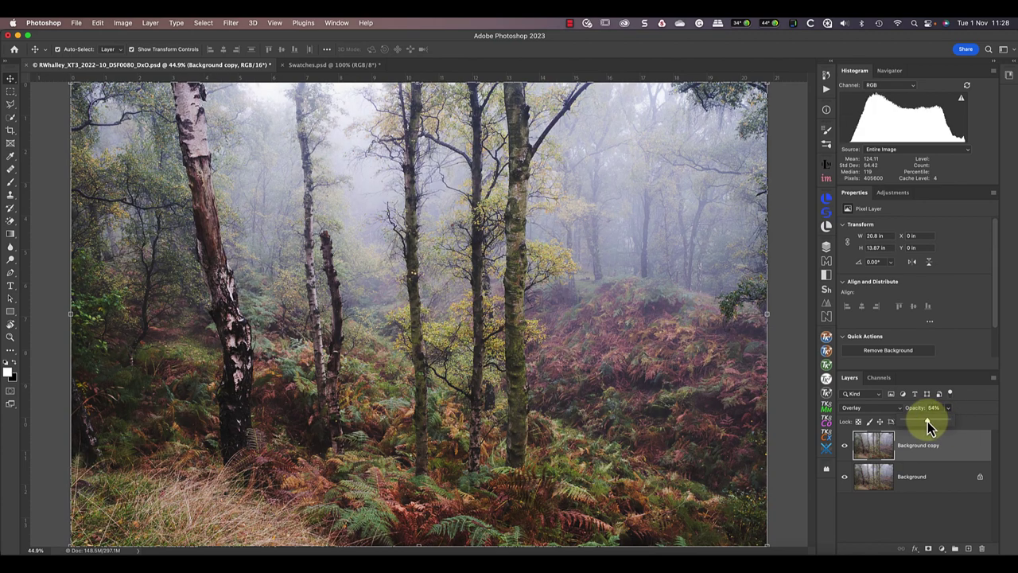
pyautogui.doubleClick(874, 445)
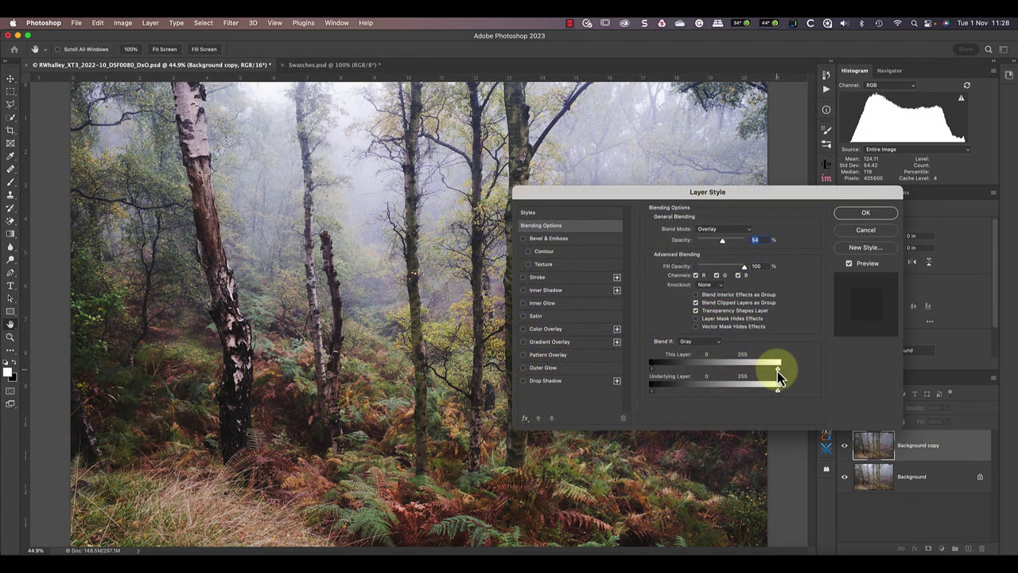
pyautogui.moveTo(777, 371); pyautogui.dragTo(727, 373)
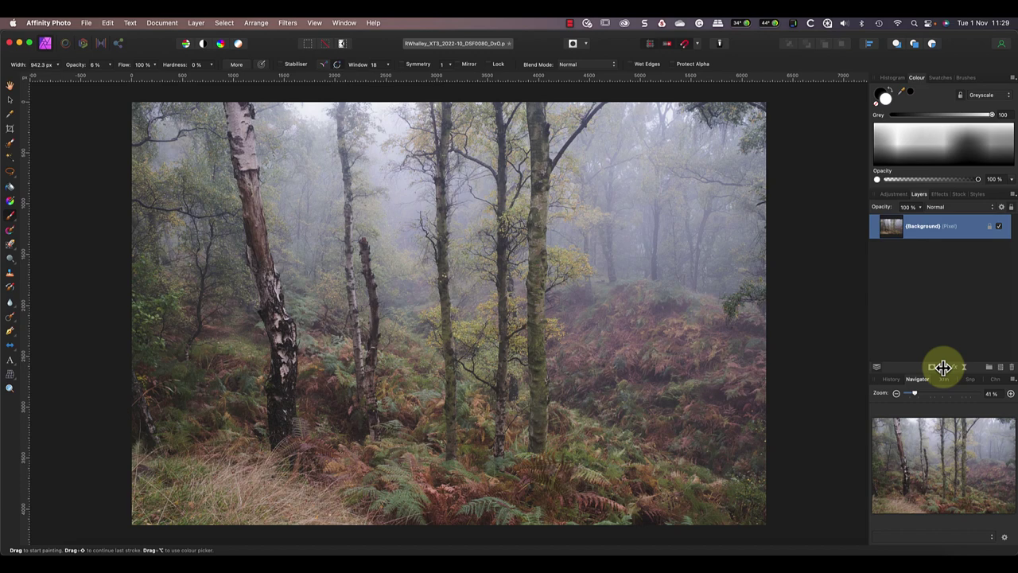
# Step: Add a Curves adjustment layer with its blend mode set to Overlay
pyautogui.click(943, 367)
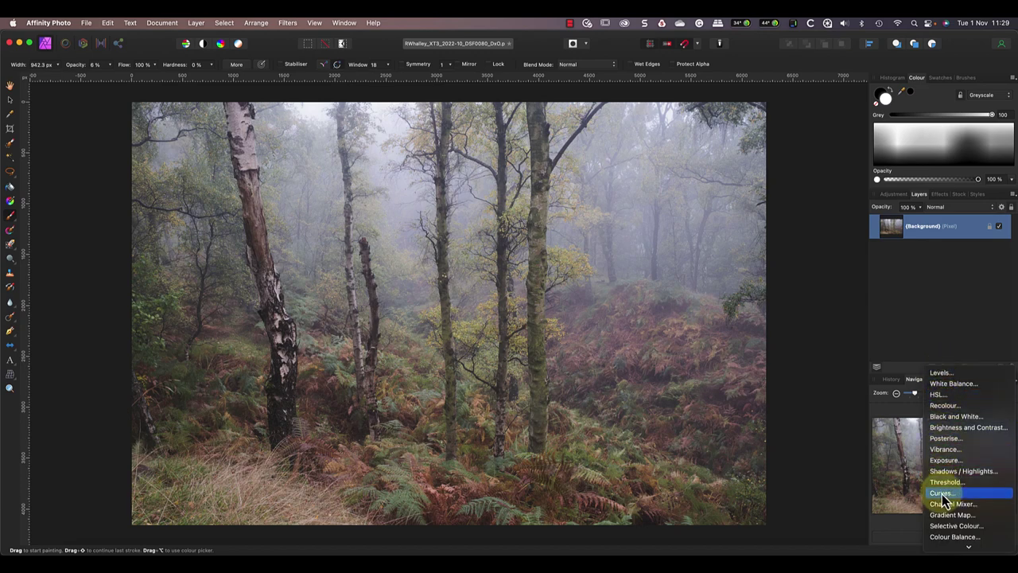
pyautogui.click(942, 494)
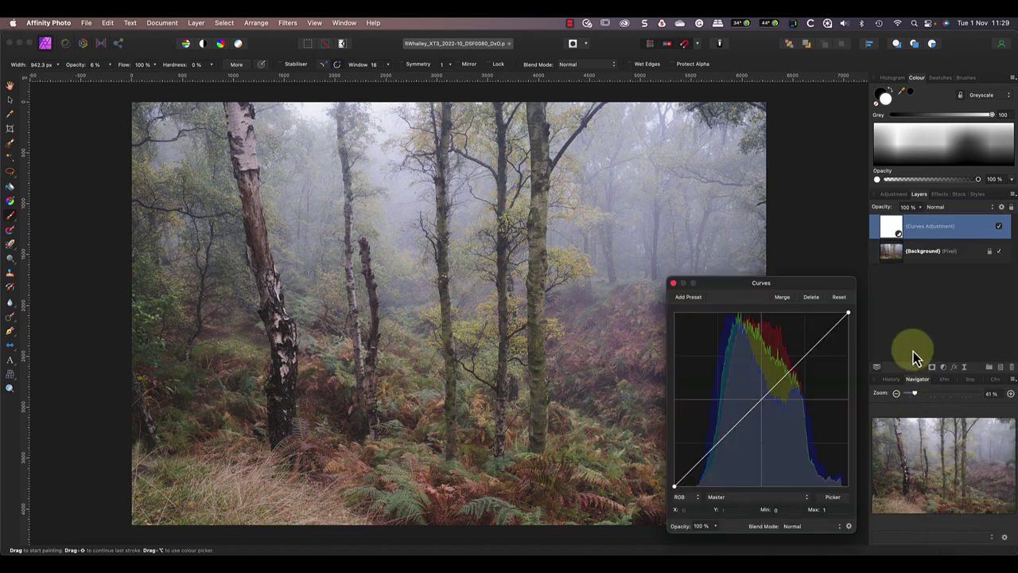
pyautogui.click(838, 526)
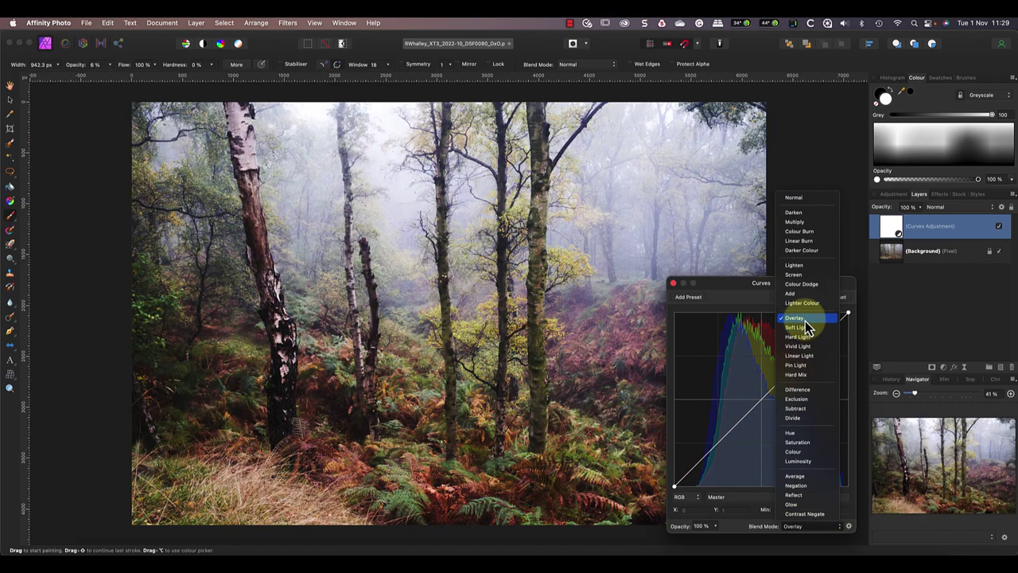
pyautogui.click(801, 319)
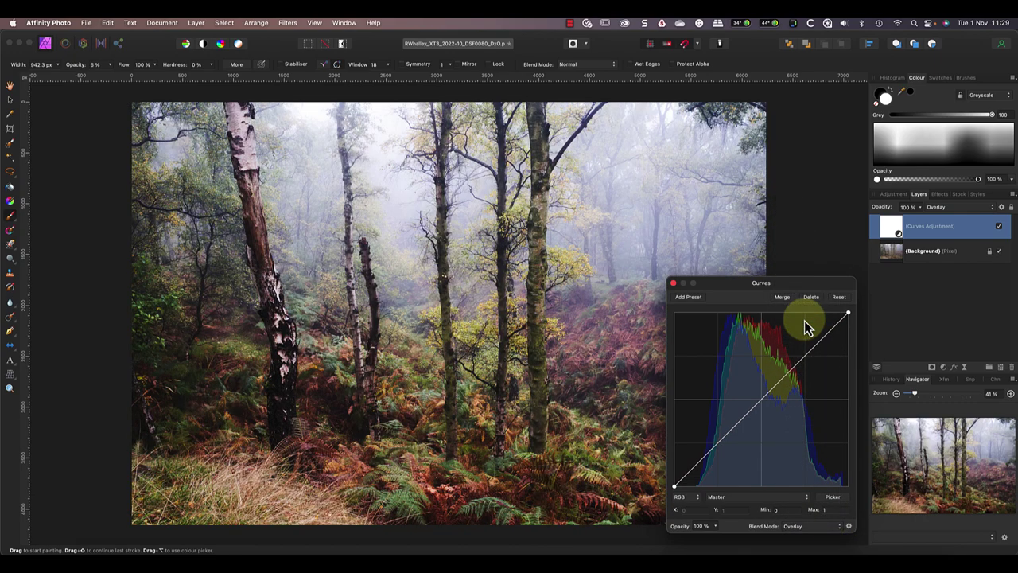
pyautogui.click(674, 284)
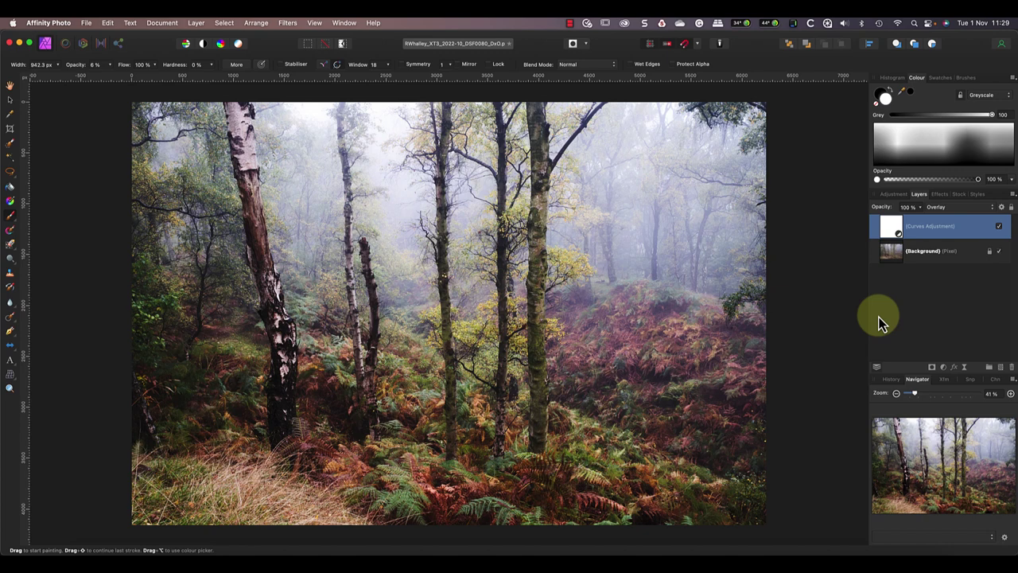
# Step: Drag the Curves layer's opacity slider down to 54% and keep the Curves layer active
pyautogui.click(923, 209)
pyautogui.moveTo(915, 216); pyautogui.dragTo(882, 220)
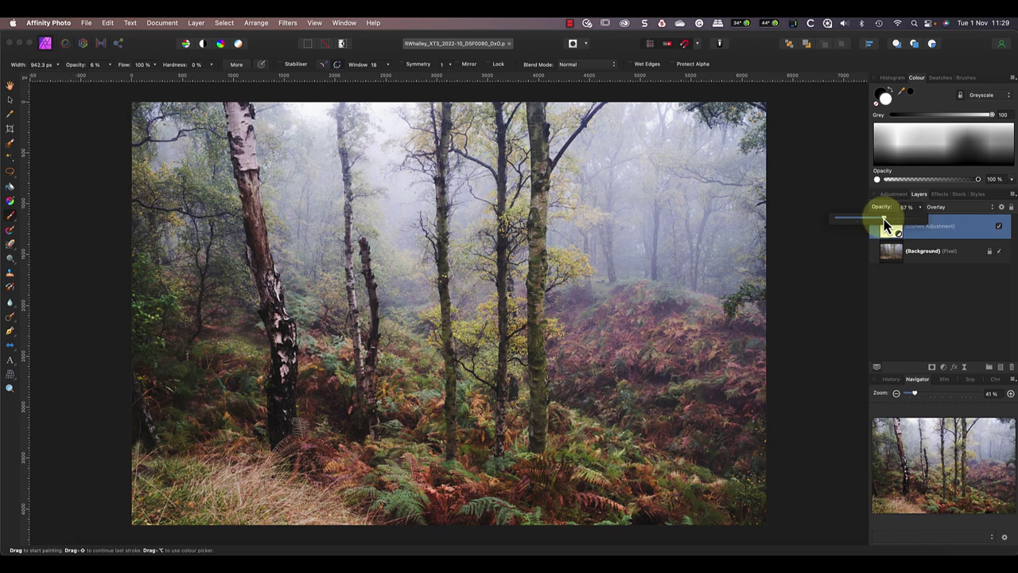
pyautogui.click(922, 291)
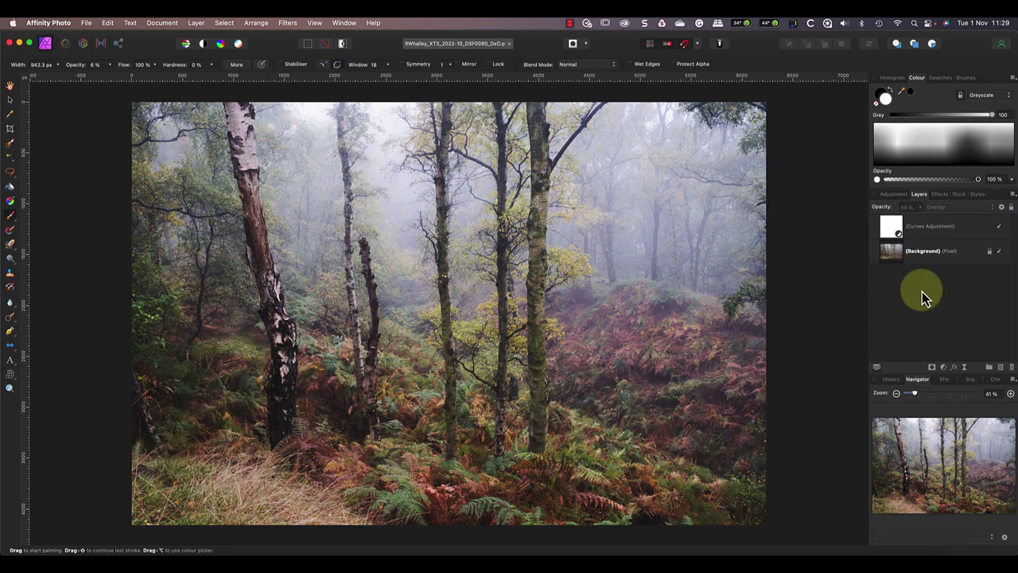
pyautogui.press('super+z')
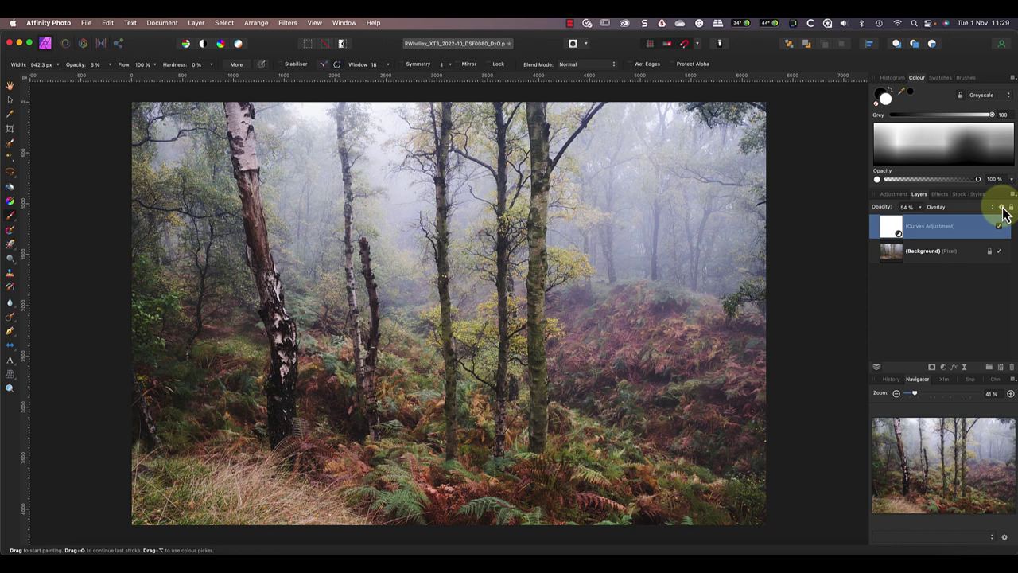
# Step: Drop the Source Layer Ranges highlight node to 0% in Blend Options, then toggle the Curves layer to compare
pyautogui.click(1002, 208)
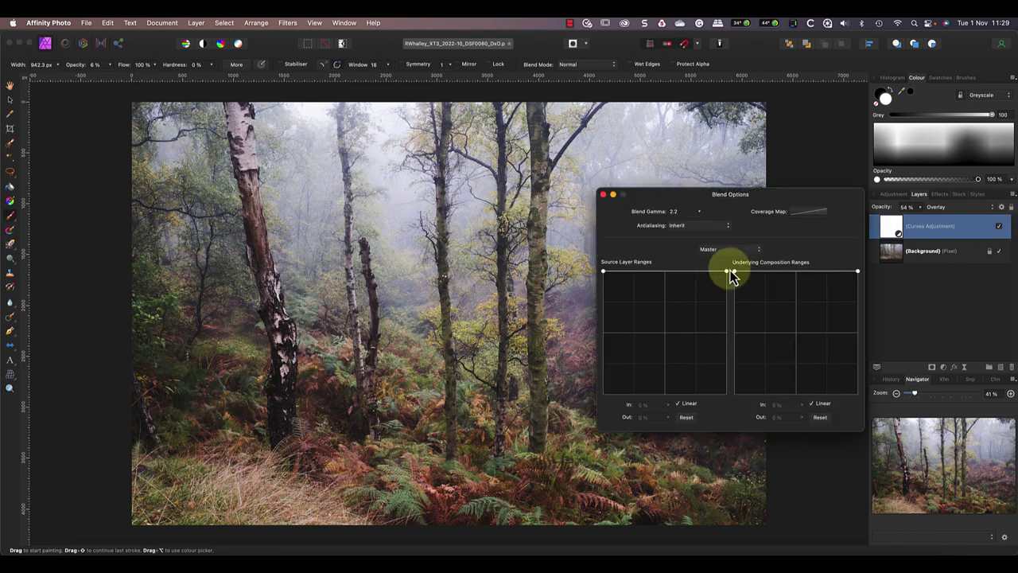
pyautogui.moveTo(729, 274); pyautogui.dragTo(727, 414)
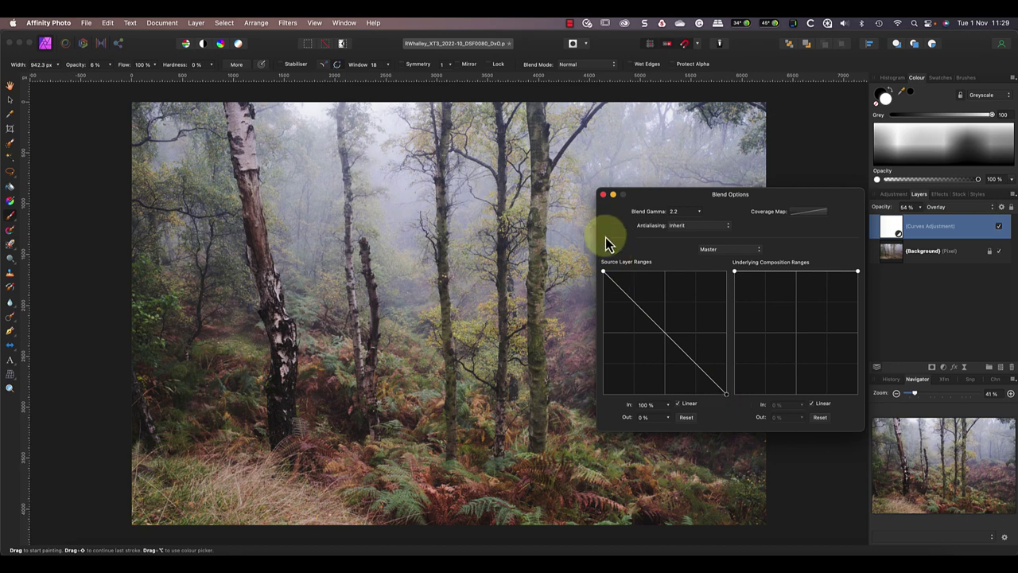
pyautogui.click(604, 196)
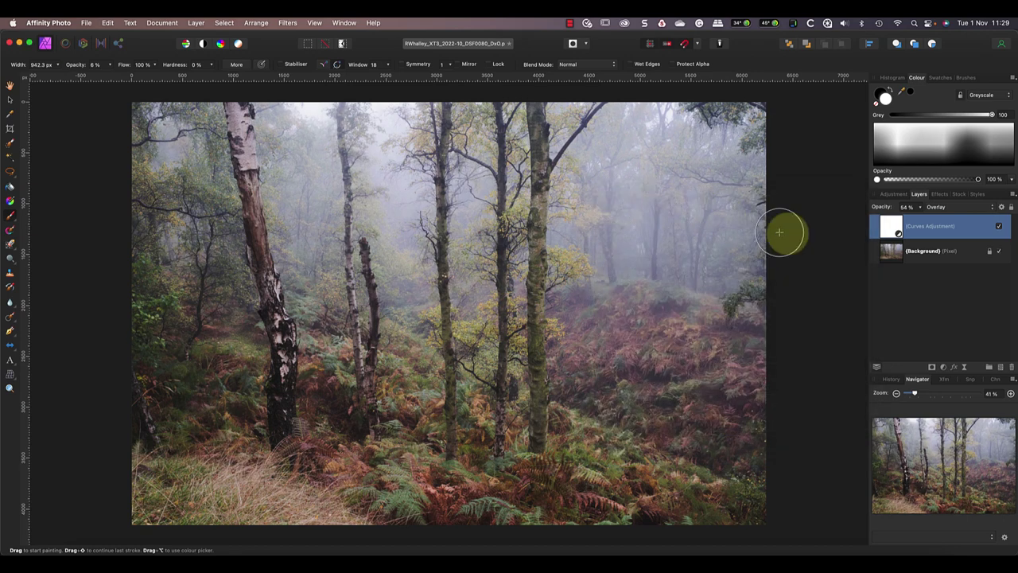
pyautogui.click(1000, 229)
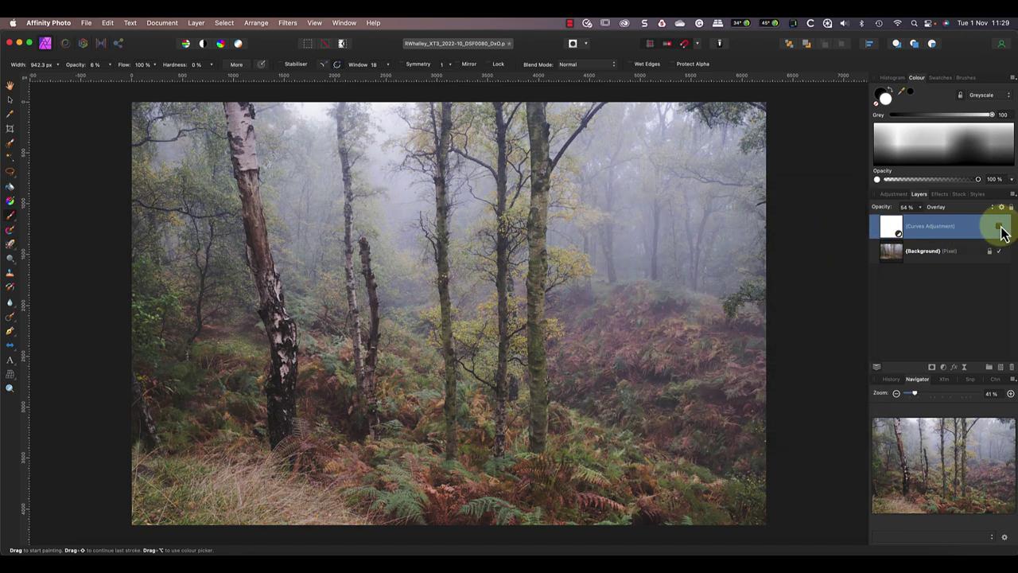
pyautogui.click(1000, 229)
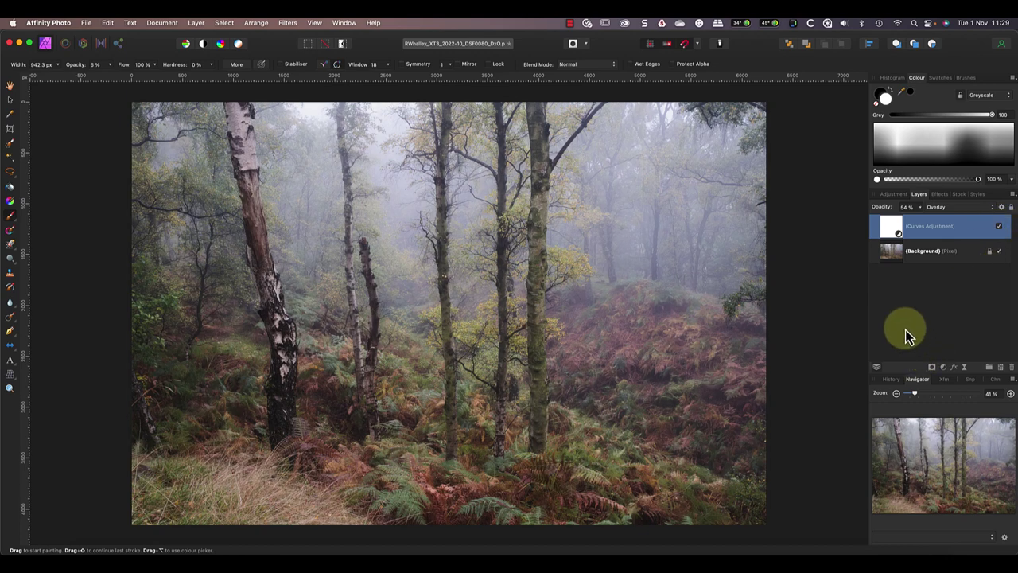